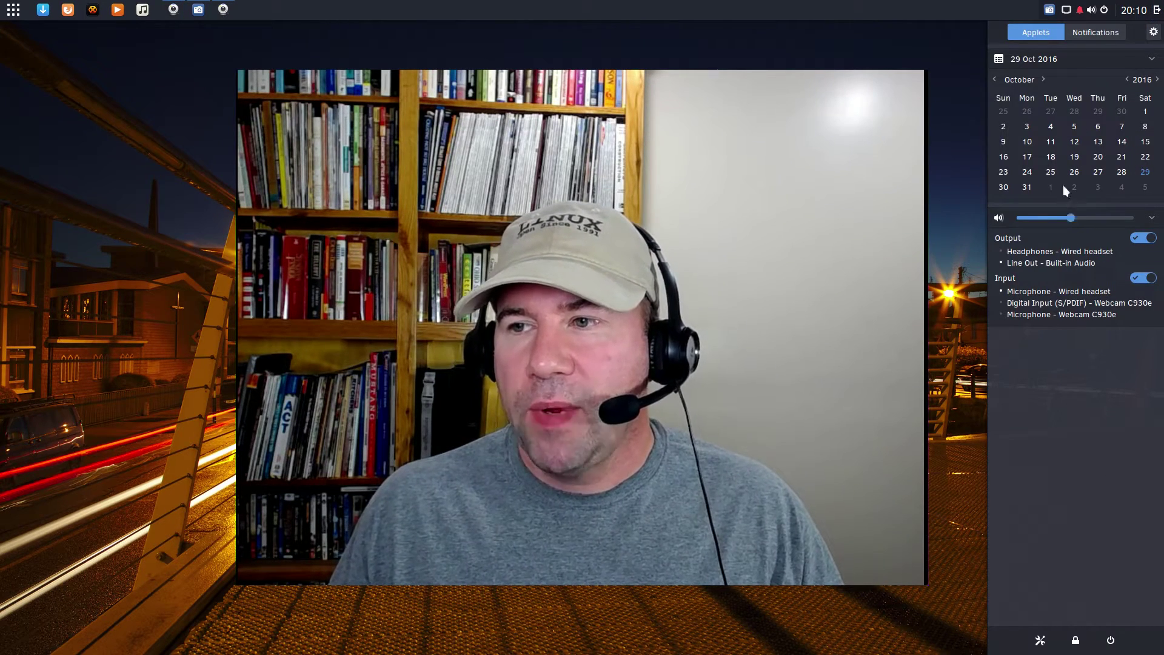
Step: In Budgie Settings' Panel tab, keep the panel position at Top and add a second panel
click(1154, 32)
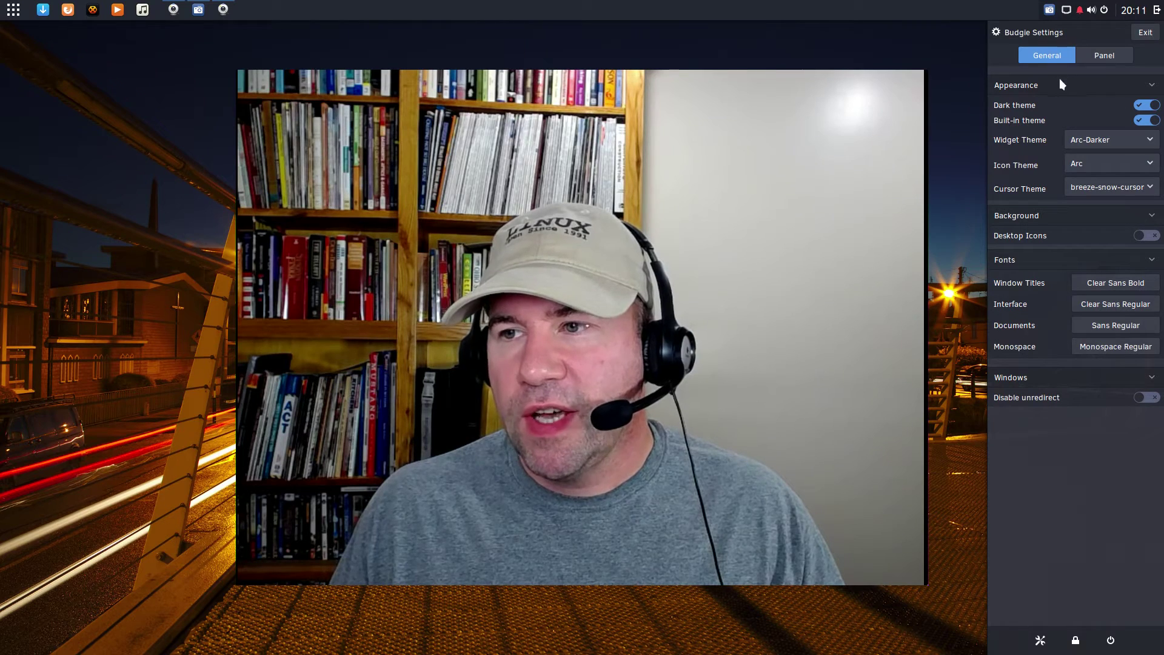
click(1102, 55)
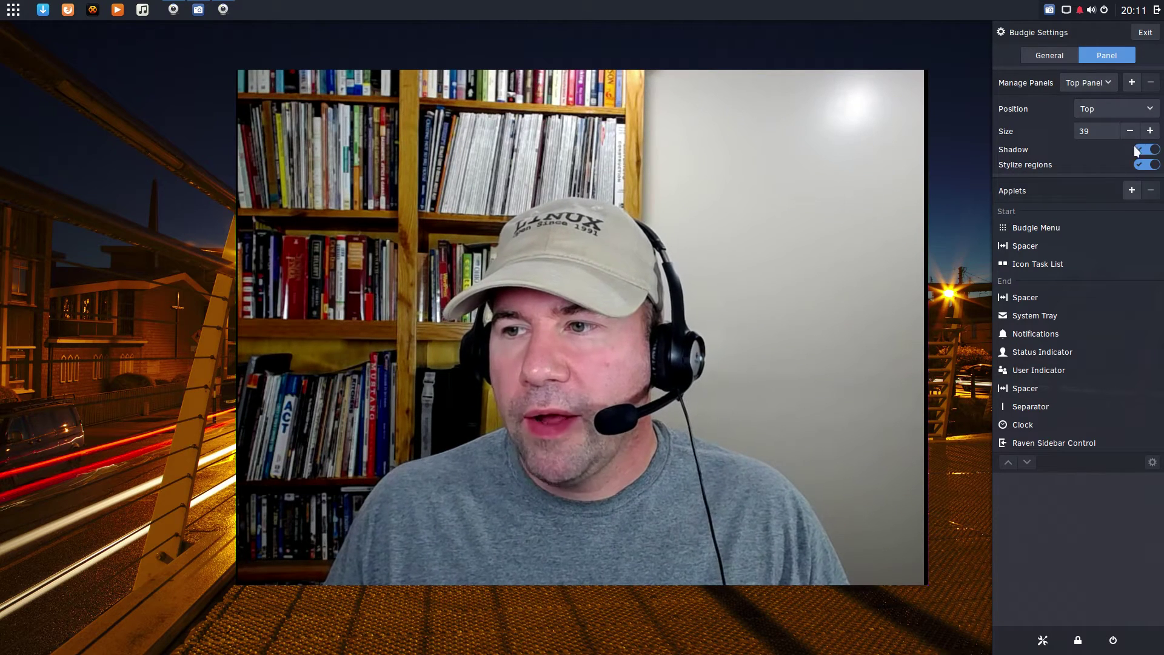
click(1153, 113)
click(1153, 112)
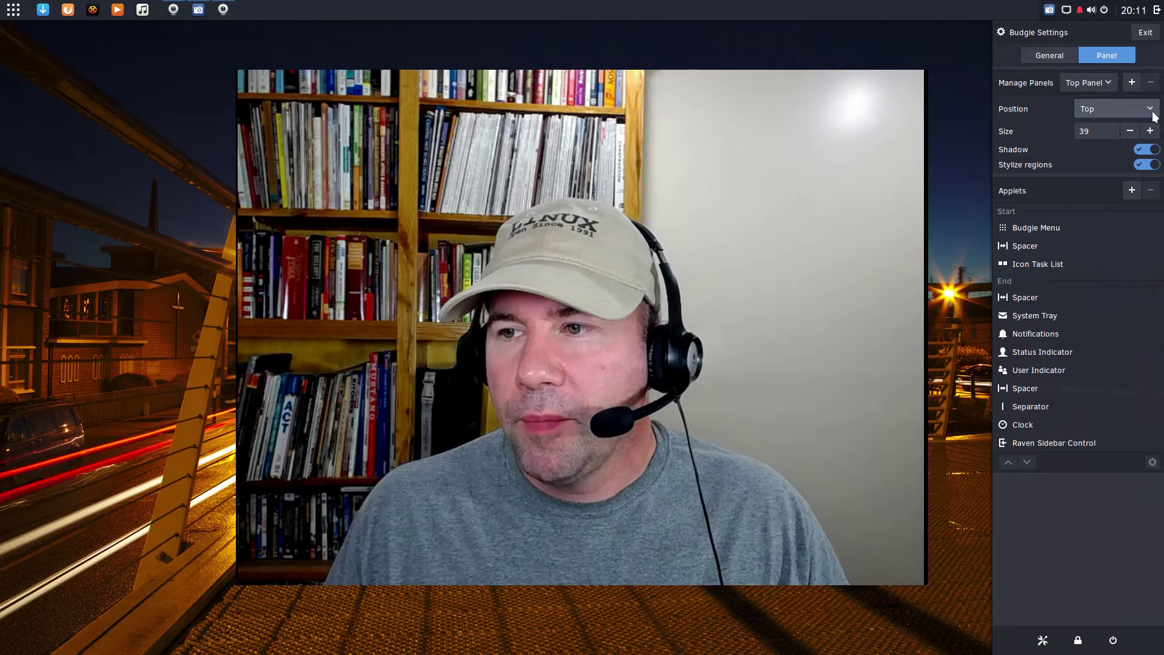
click(1132, 83)
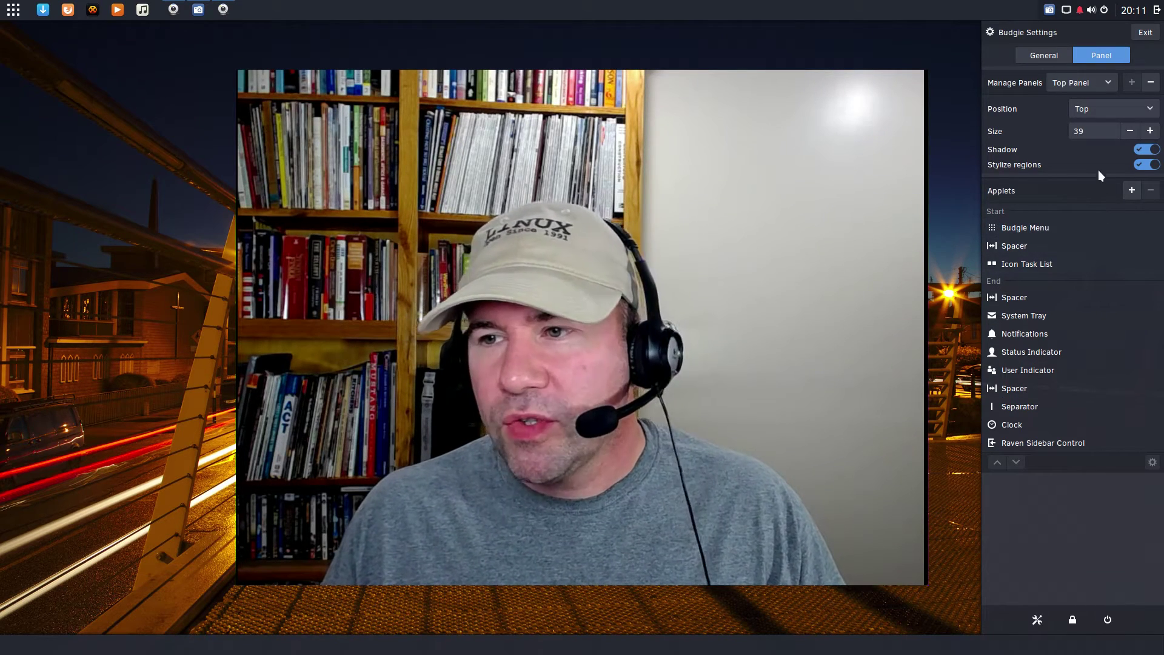
Step: Select Bottom Panel under Manage Panels and delete it
click(1112, 85)
click(1093, 97)
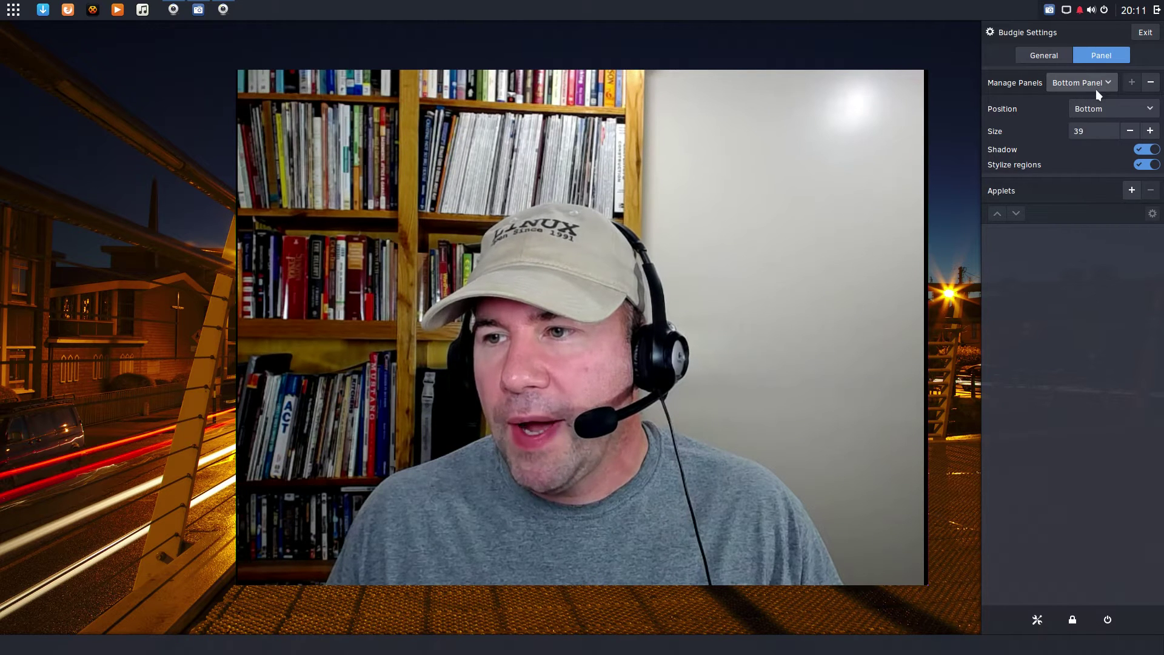
click(1151, 84)
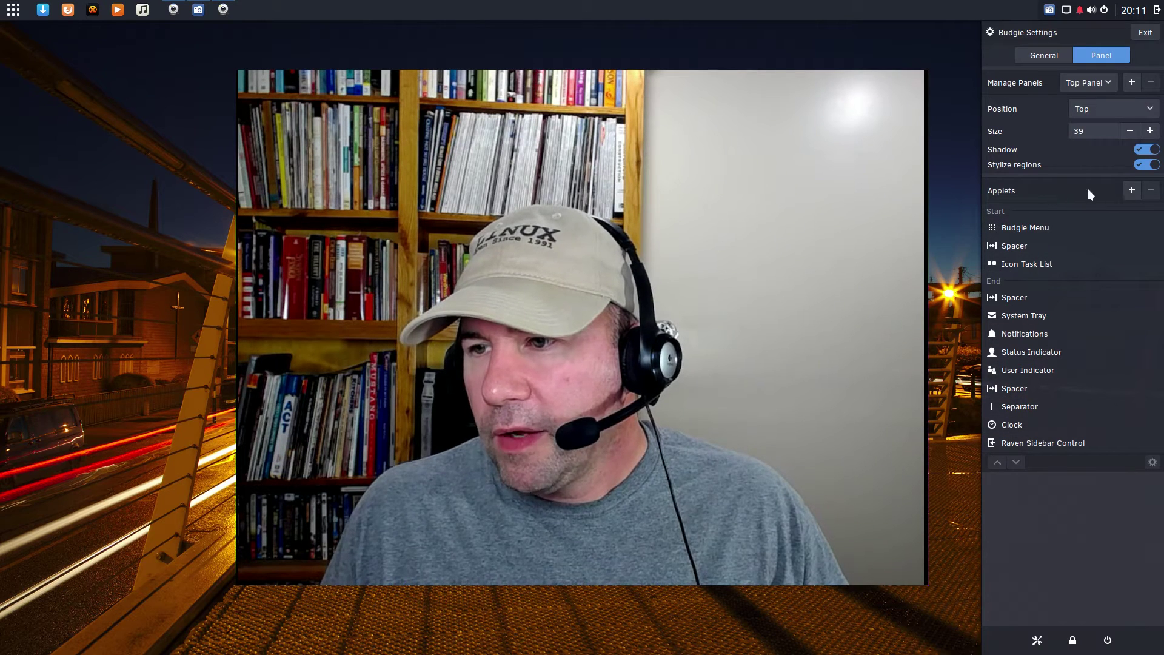
Step: Pick Screenshot from the Add new applet list and add it to the Top Panel
click(1128, 191)
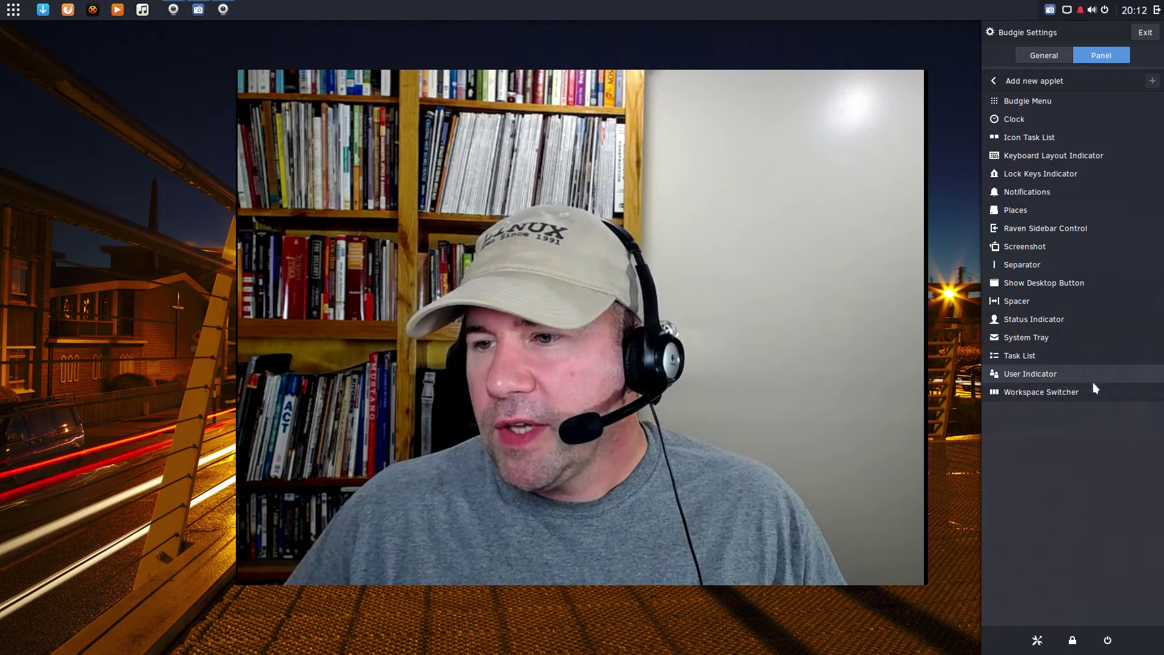
click(1046, 247)
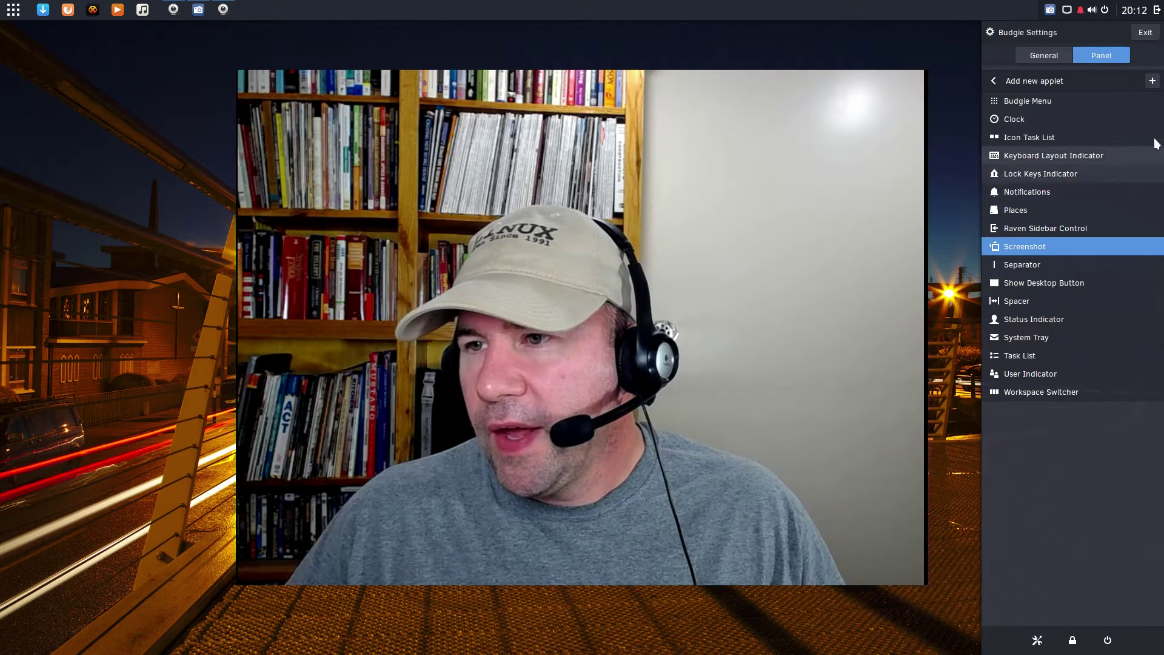
click(1151, 82)
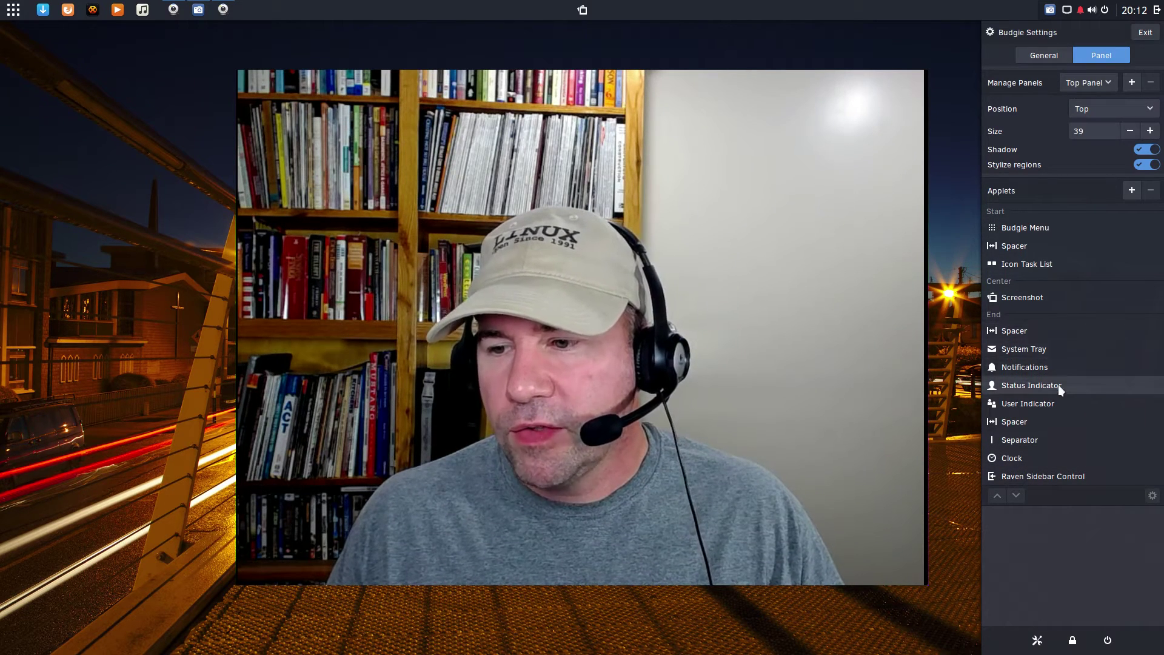
Step: Move the Clock applet up eight positions into the Center section
click(1031, 455)
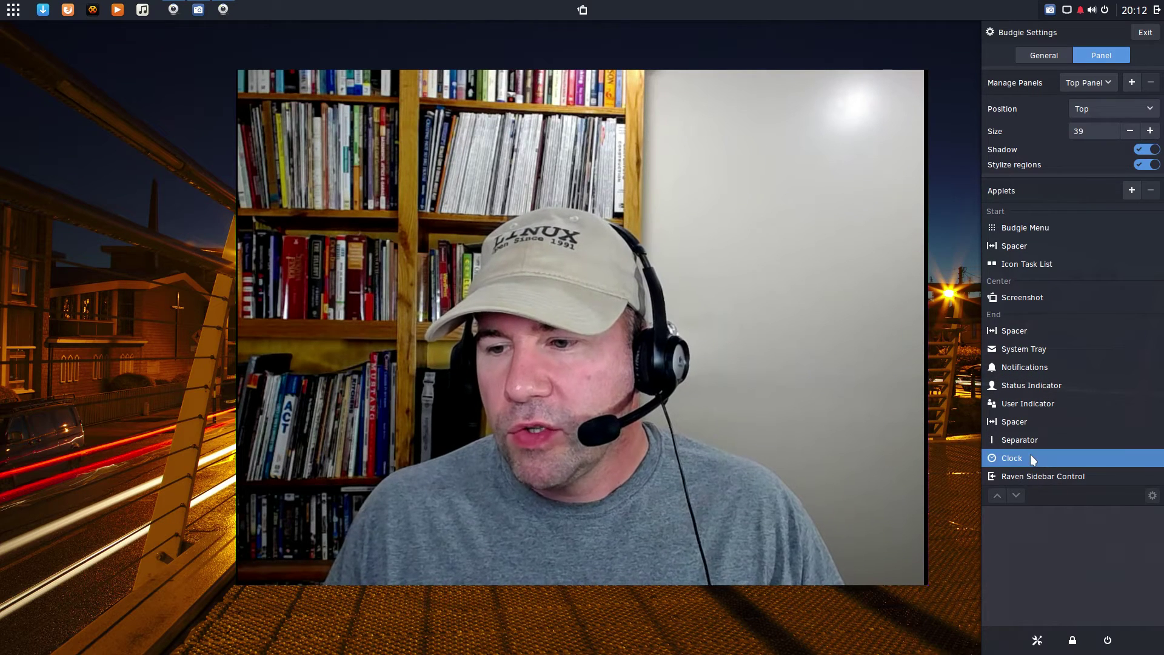
click(996, 495)
click(996, 495)
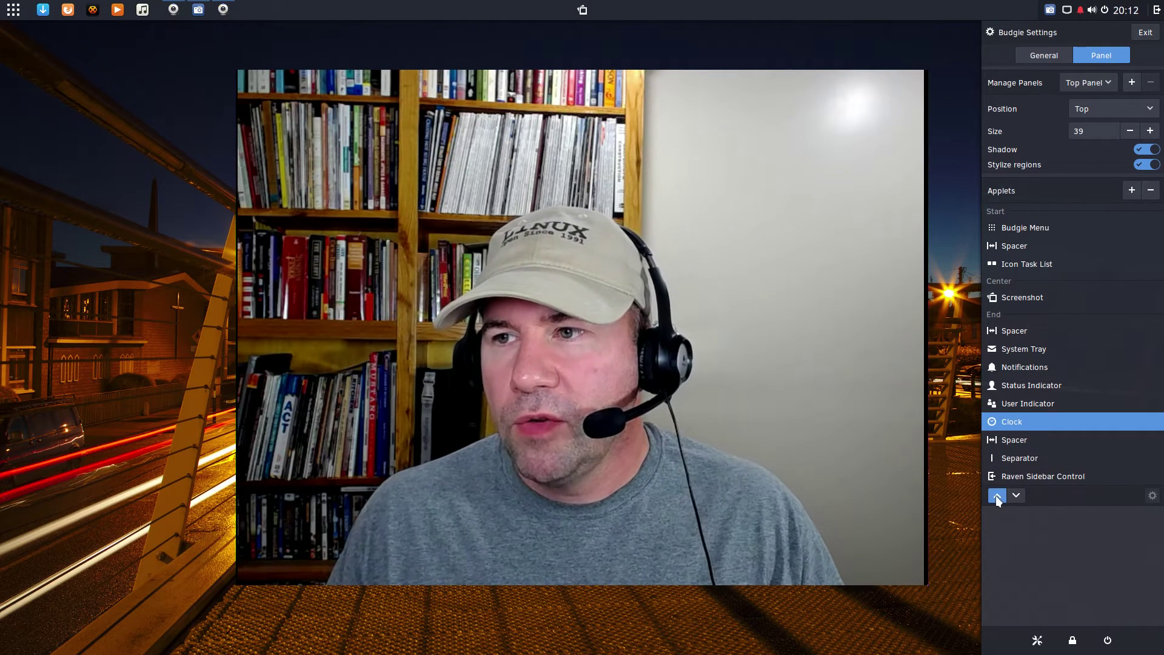
click(997, 495)
click(997, 495)
click(997, 495)
click(996, 495)
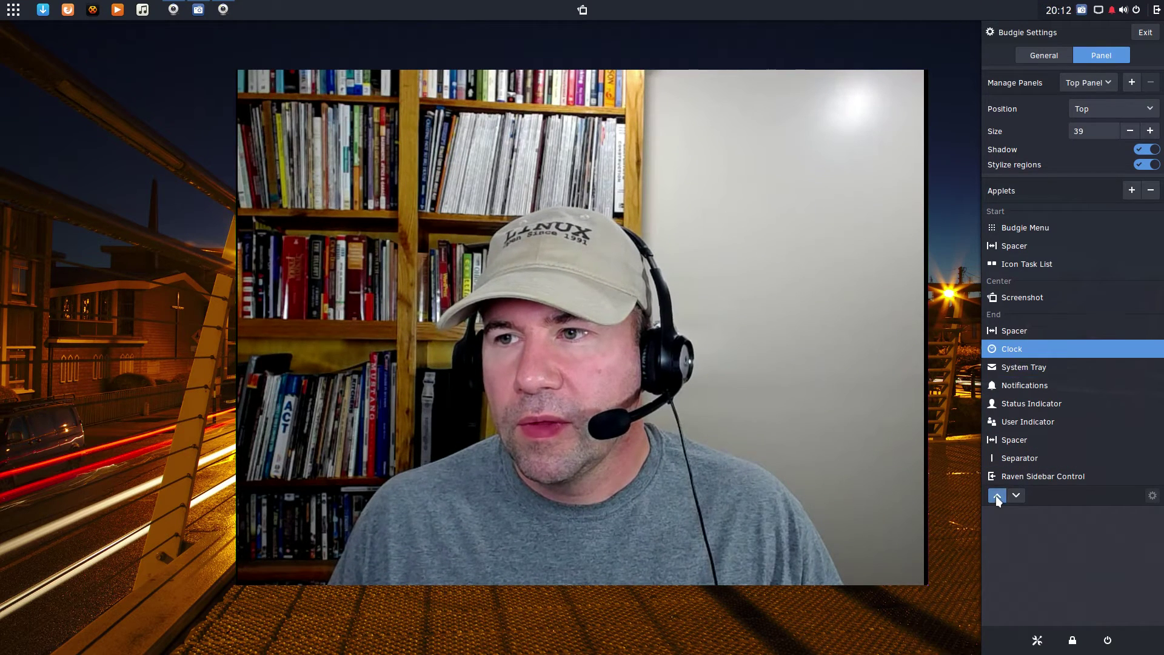
click(996, 495)
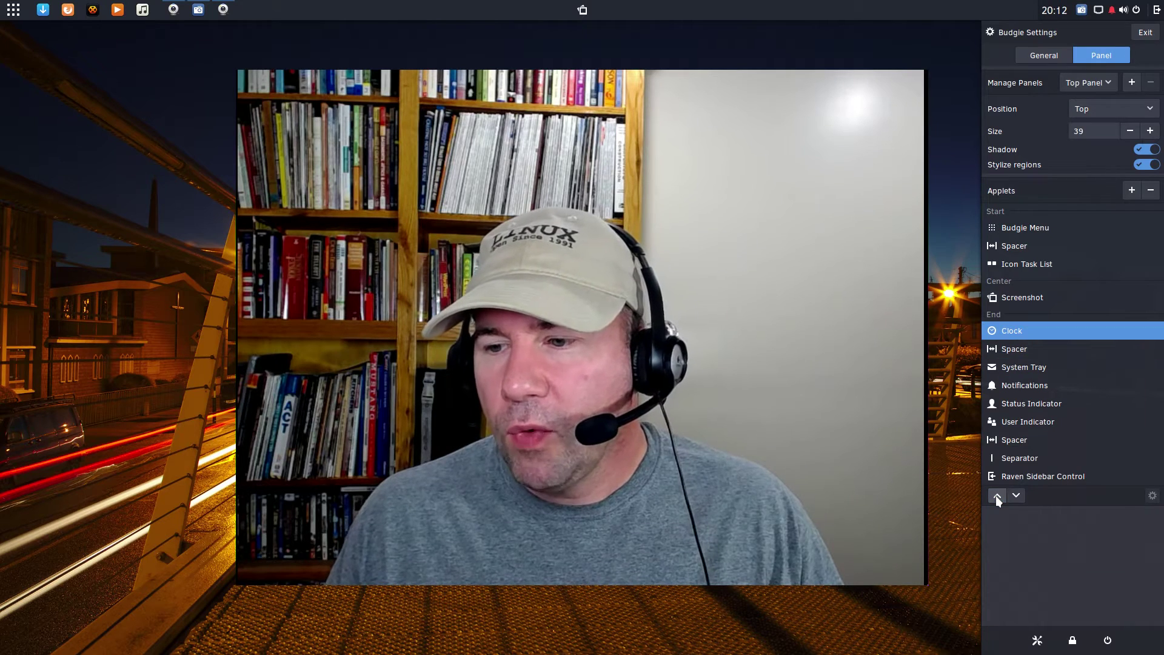
click(996, 496)
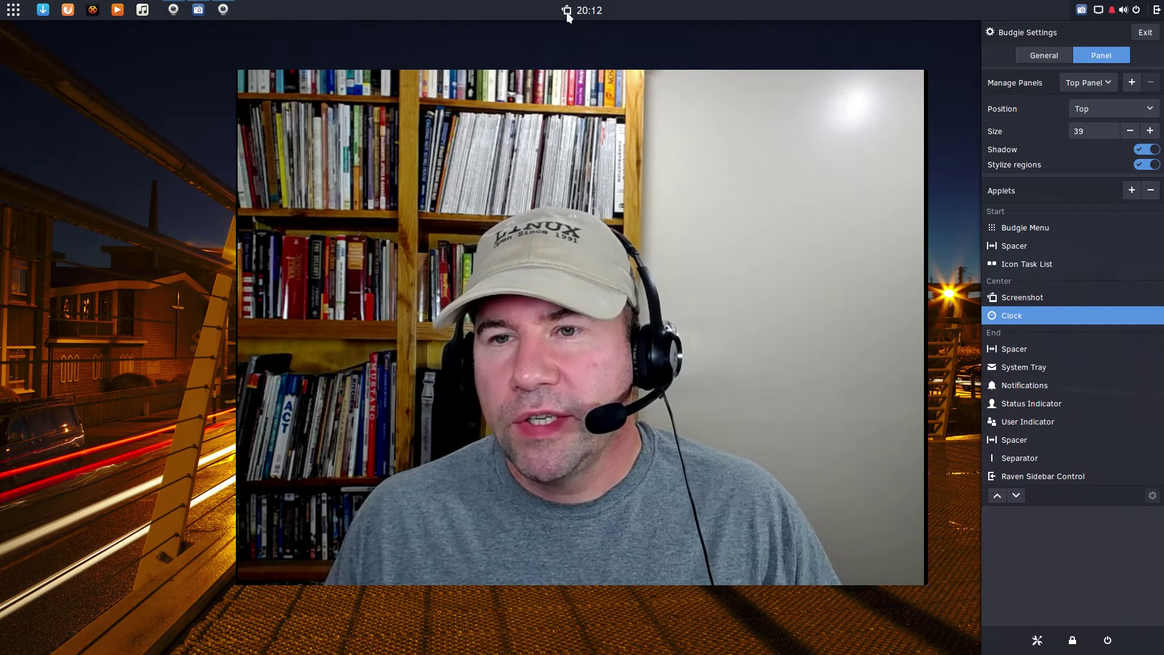
Step: Move the Screenshot applet down into the End section
click(1015, 299)
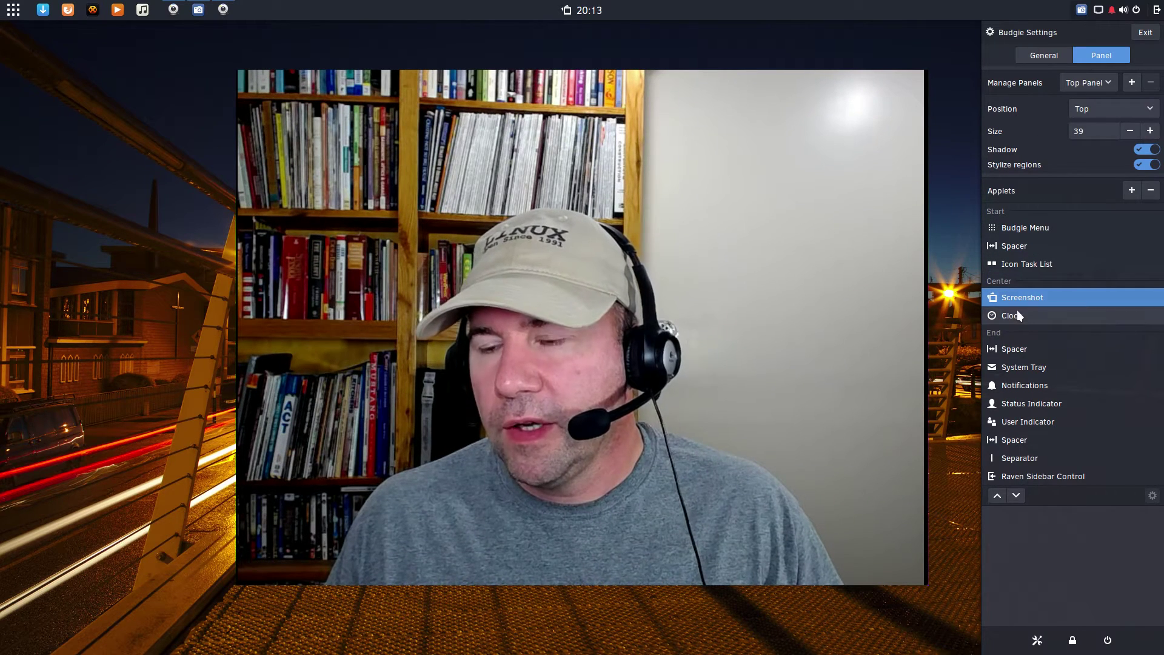
click(1016, 496)
click(1016, 496)
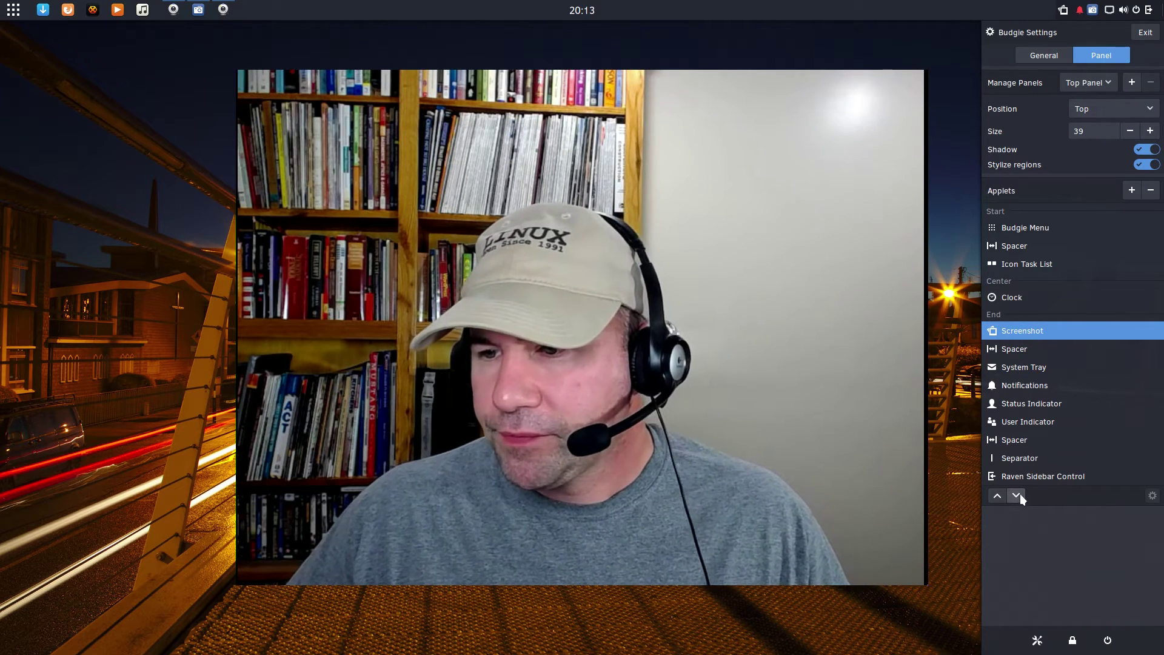
Step: Add the Places applet to the Top Panel
click(1130, 191)
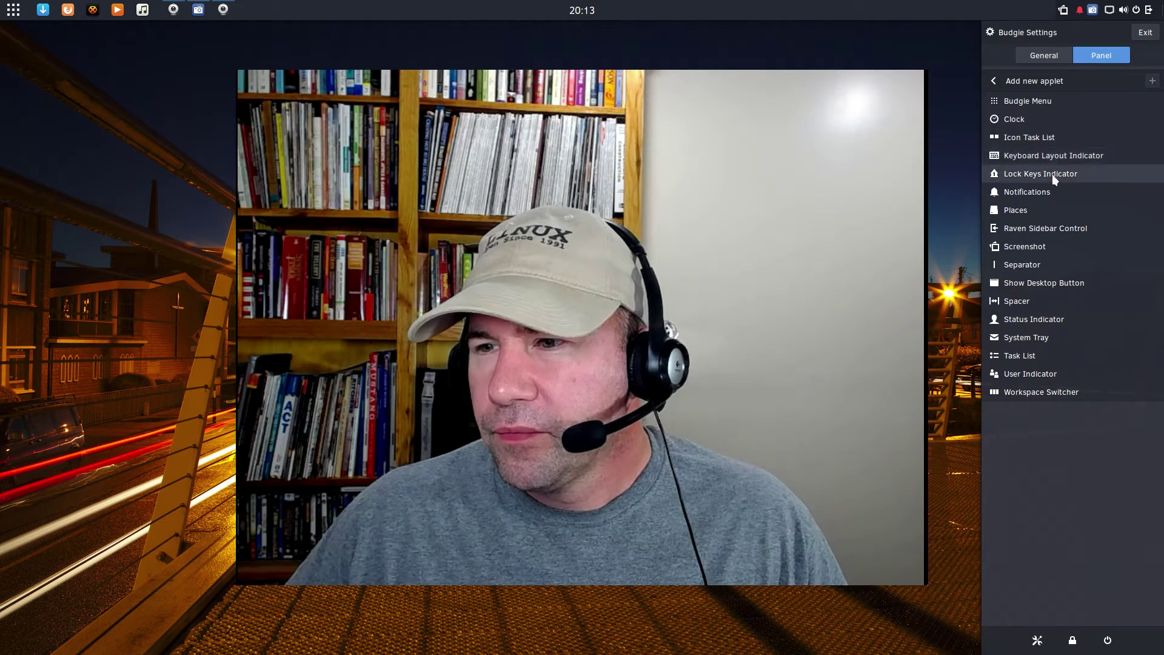
click(1020, 212)
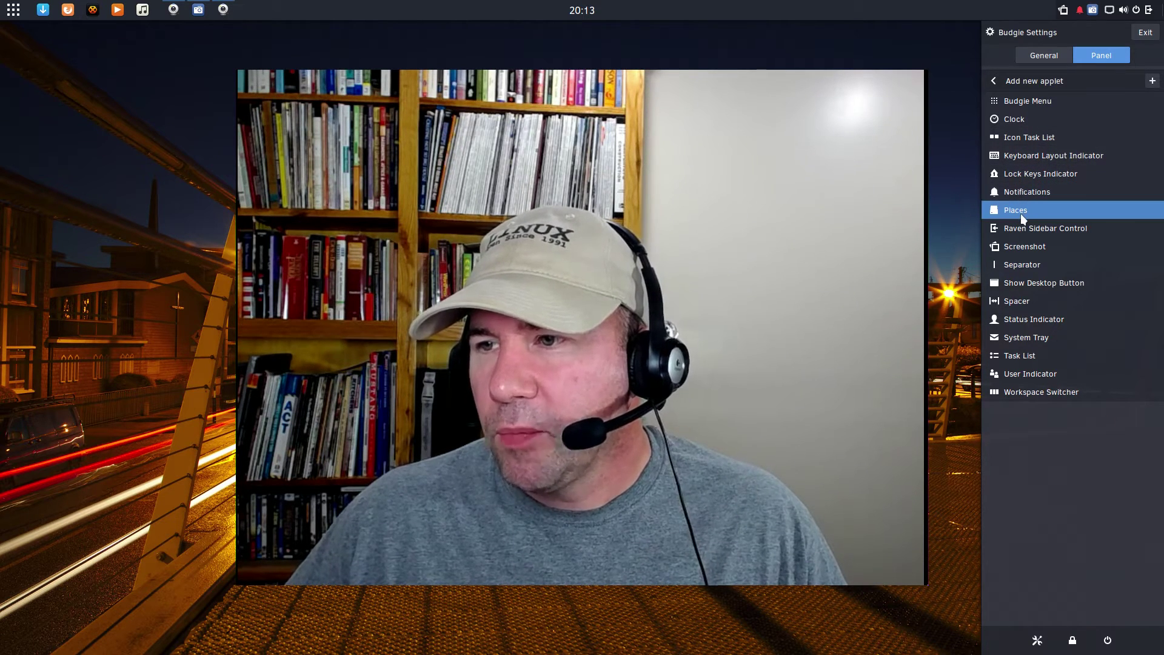
click(1152, 81)
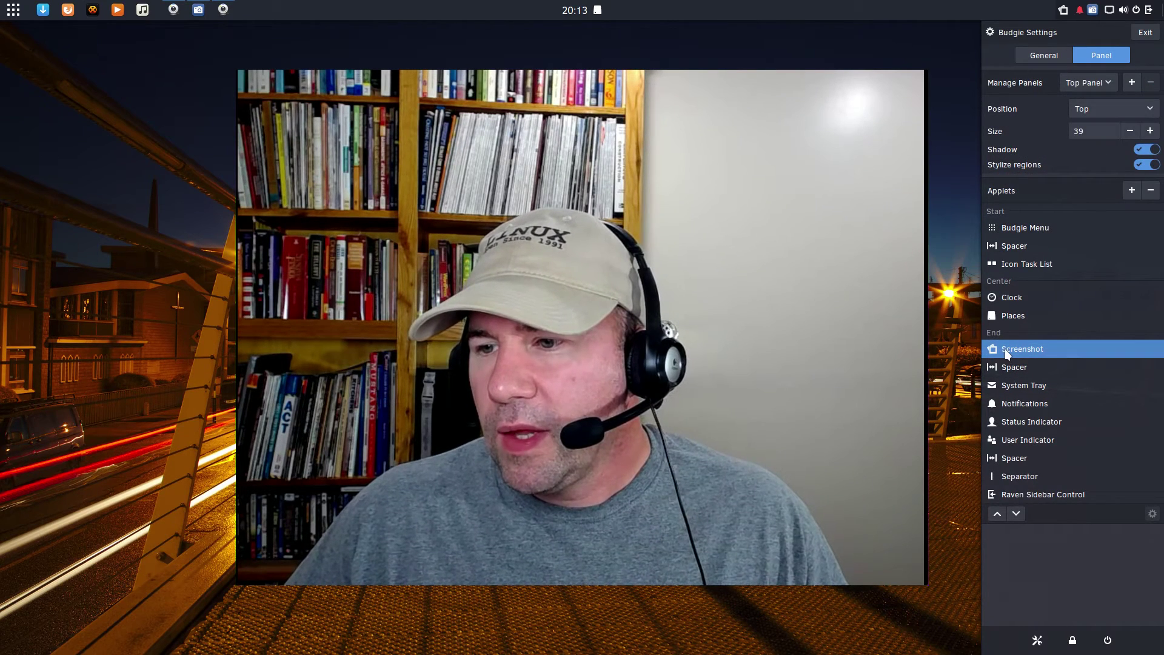
Step: Move Places up four positions into Start, right after Budgie Menu
click(1017, 313)
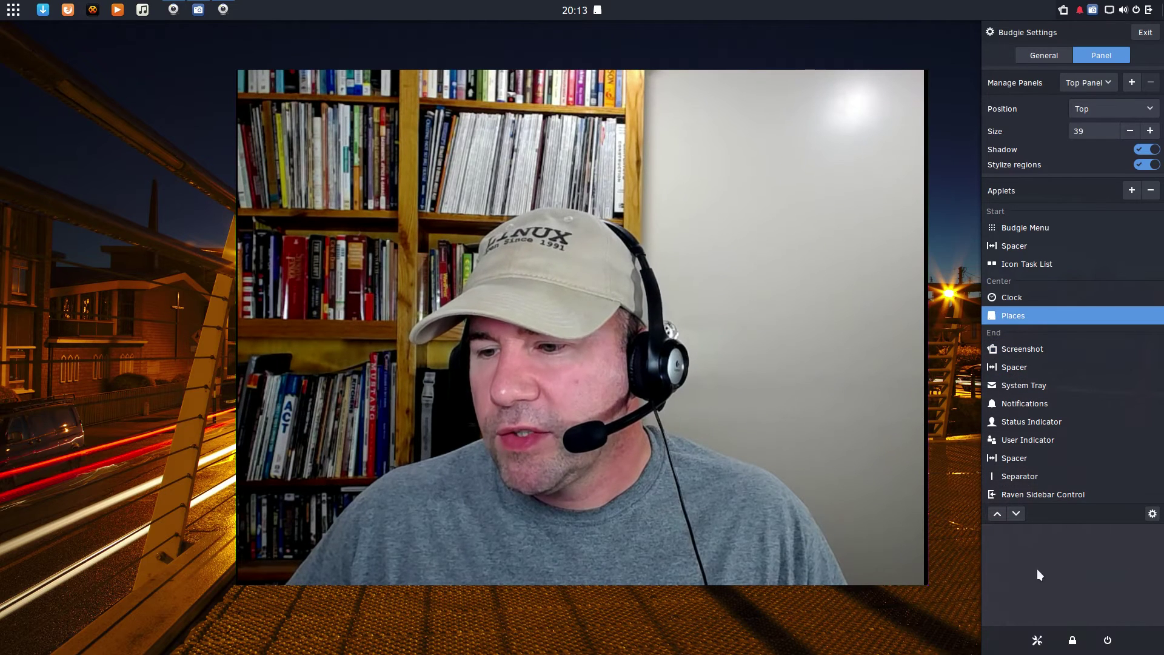
click(997, 513)
click(997, 513)
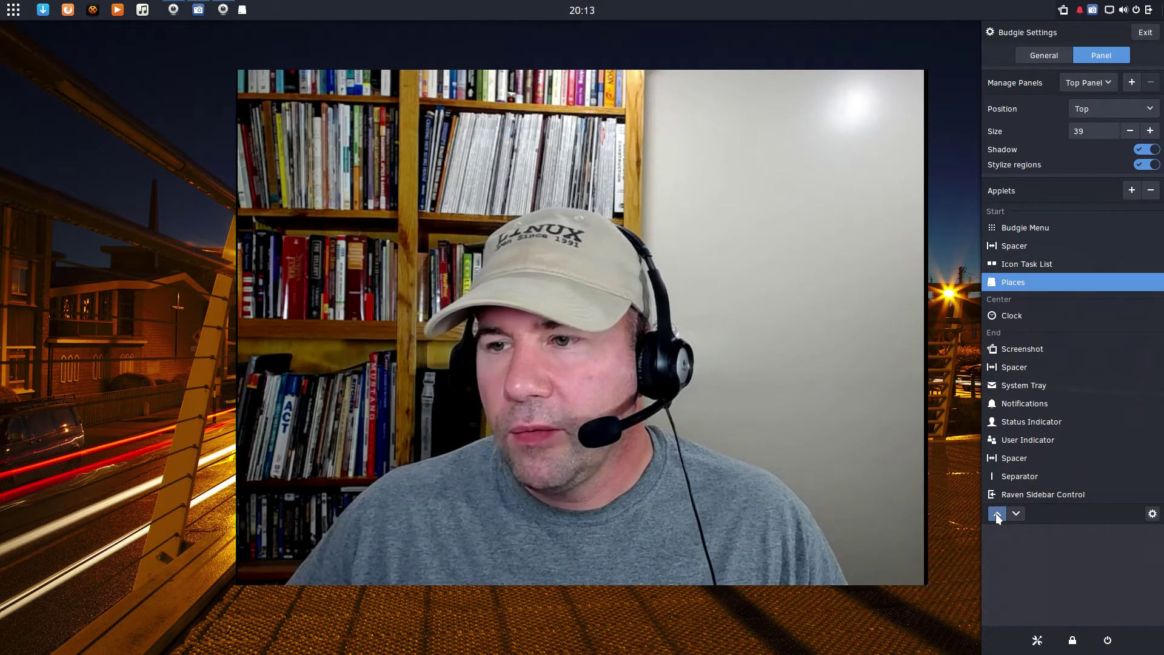
click(997, 513)
click(996, 513)
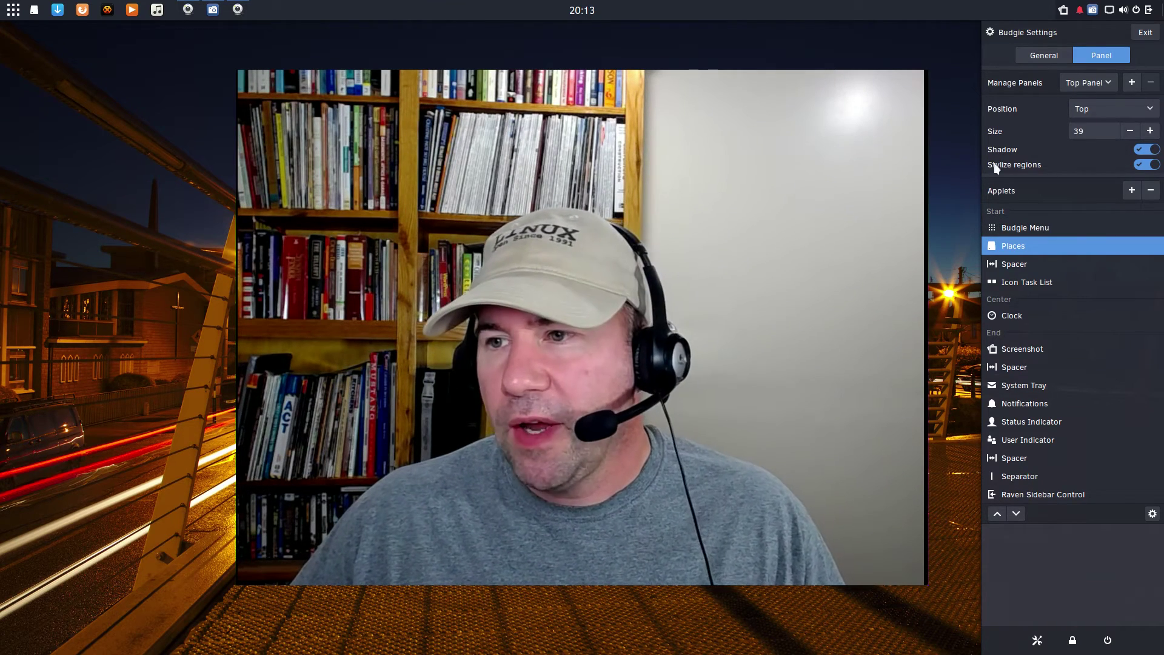
click(1151, 109)
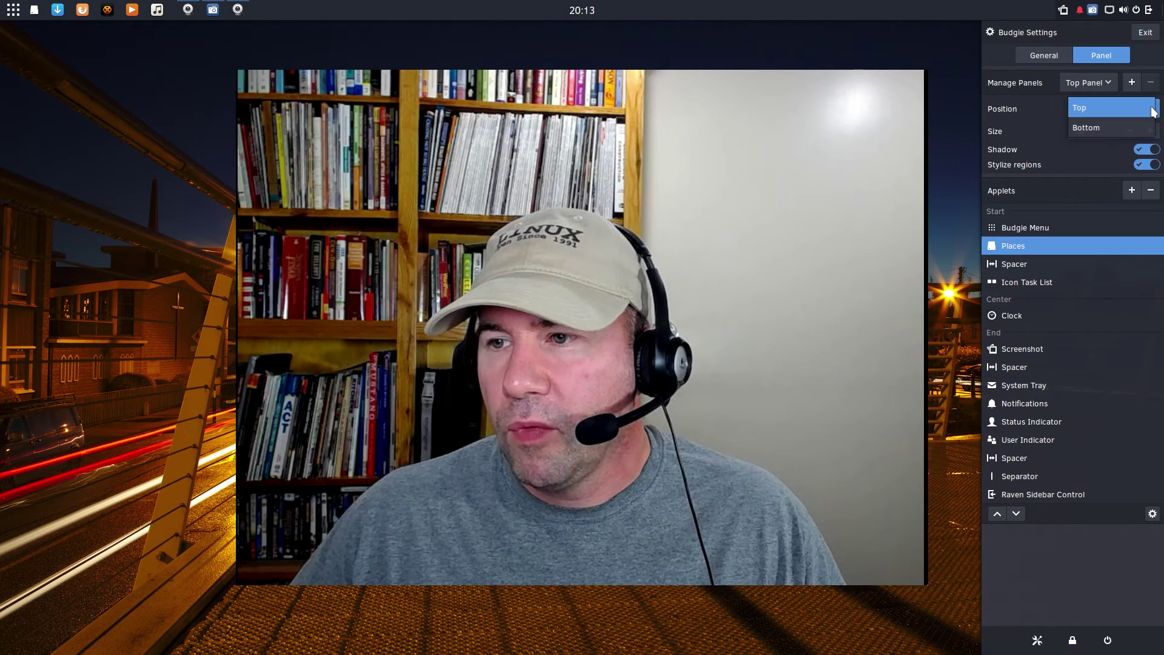
click(1085, 126)
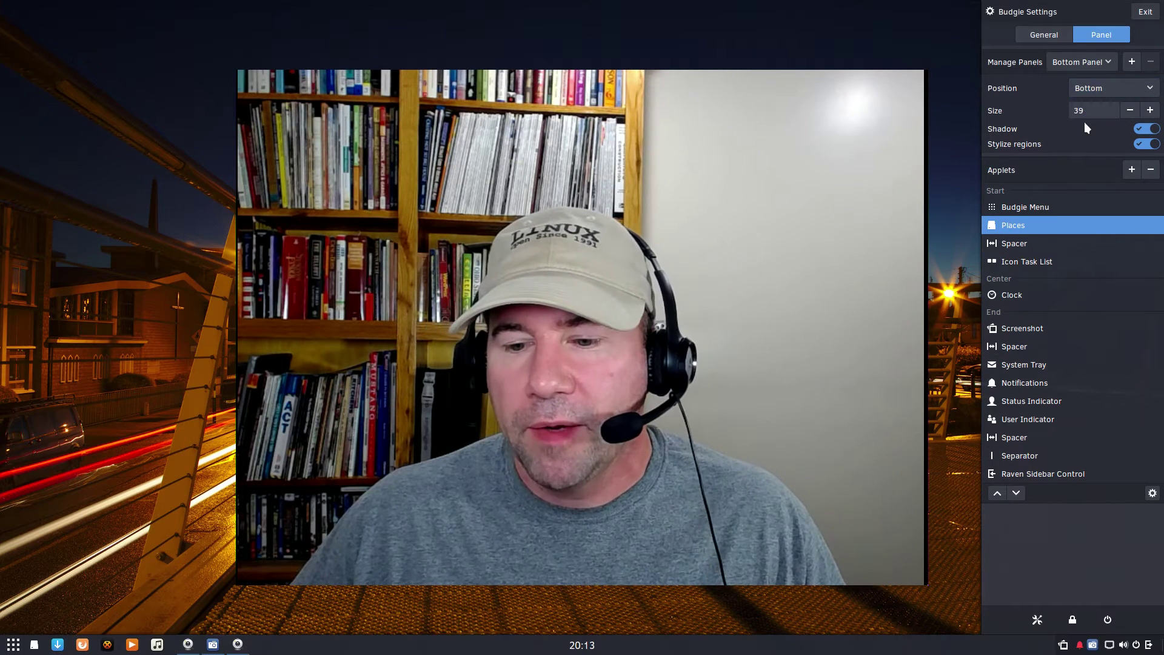
click(1149, 90)
click(1095, 70)
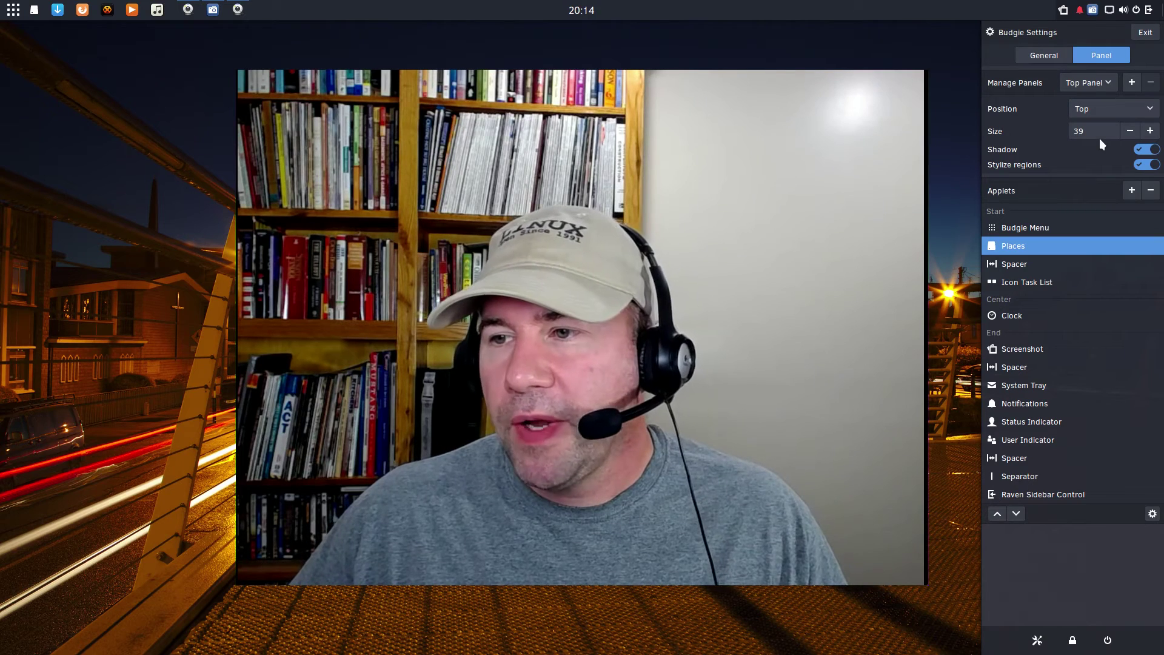
click(1150, 131)
click(1150, 132)
click(1150, 133)
click(1150, 133)
click(1150, 134)
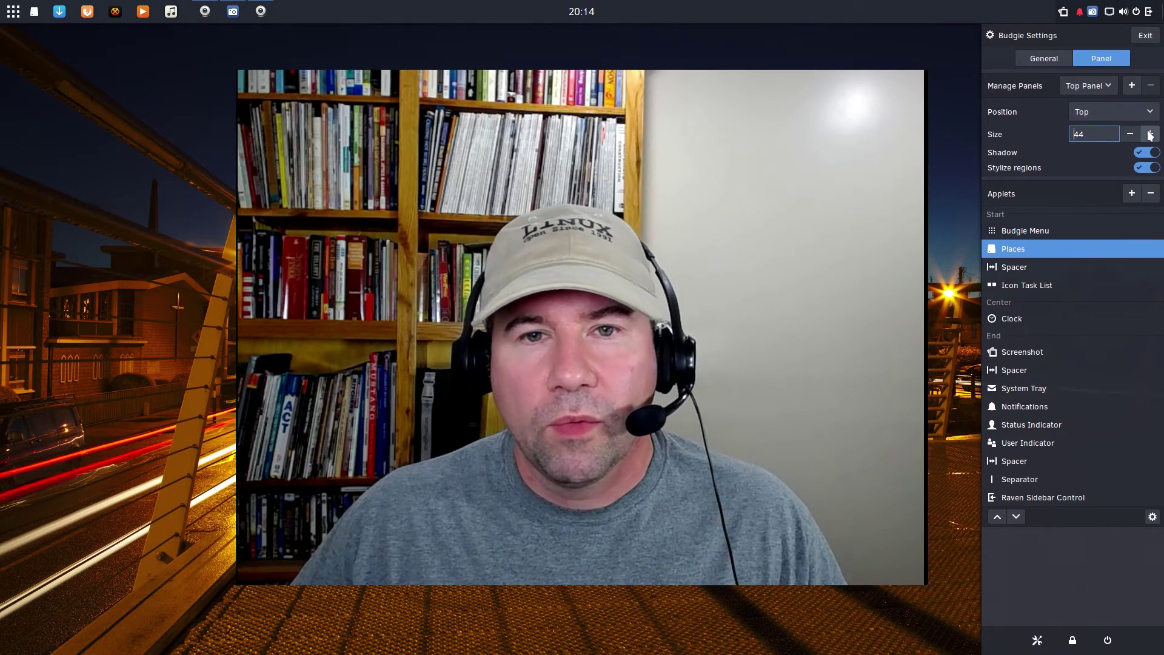
click(1131, 136)
click(1132, 136)
click(1132, 137)
click(1133, 137)
click(1133, 137)
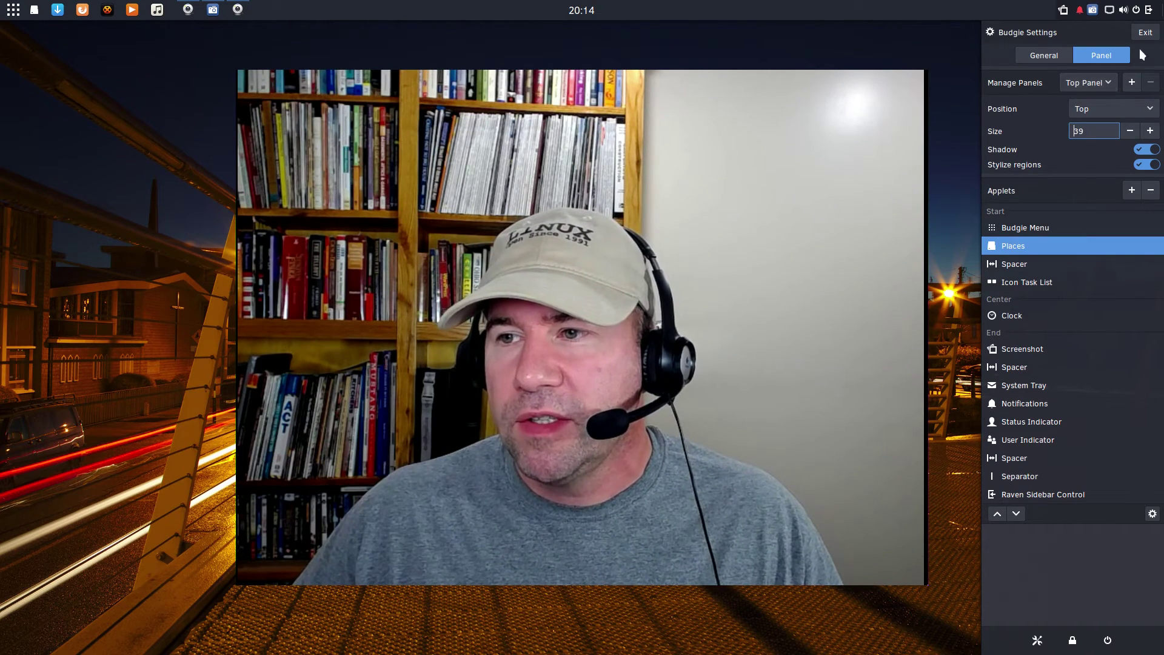
Step: Exit Budgie Settings, close Raven with Super+A, and unpin the HexChat launcher from the panel
click(1148, 9)
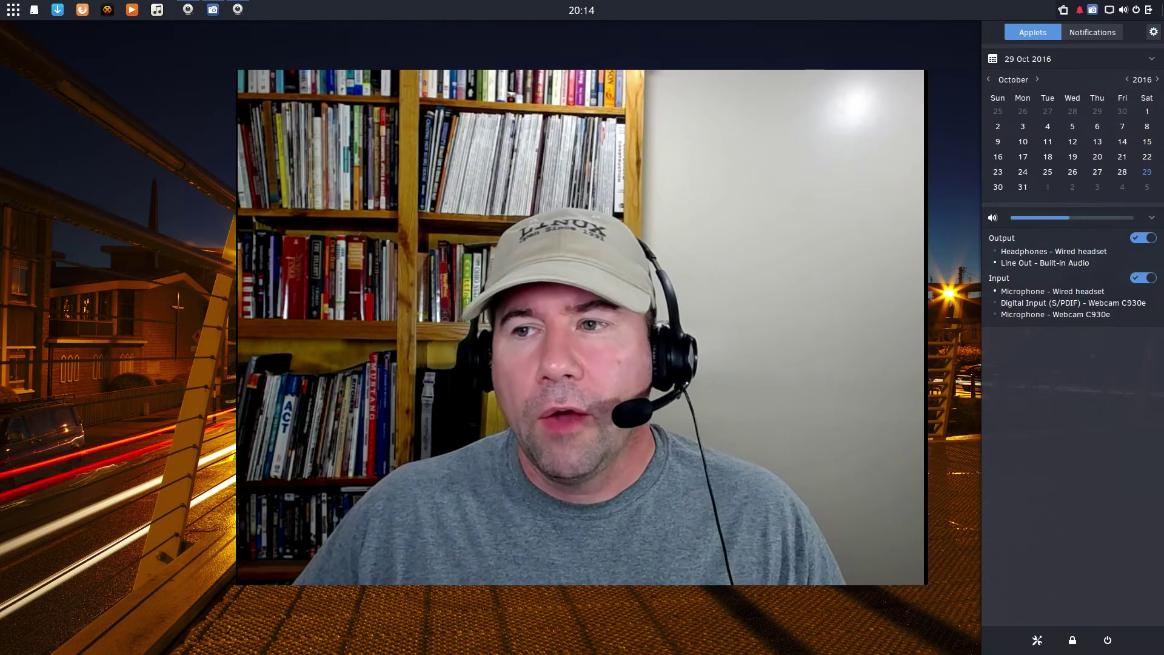
key(super+a)
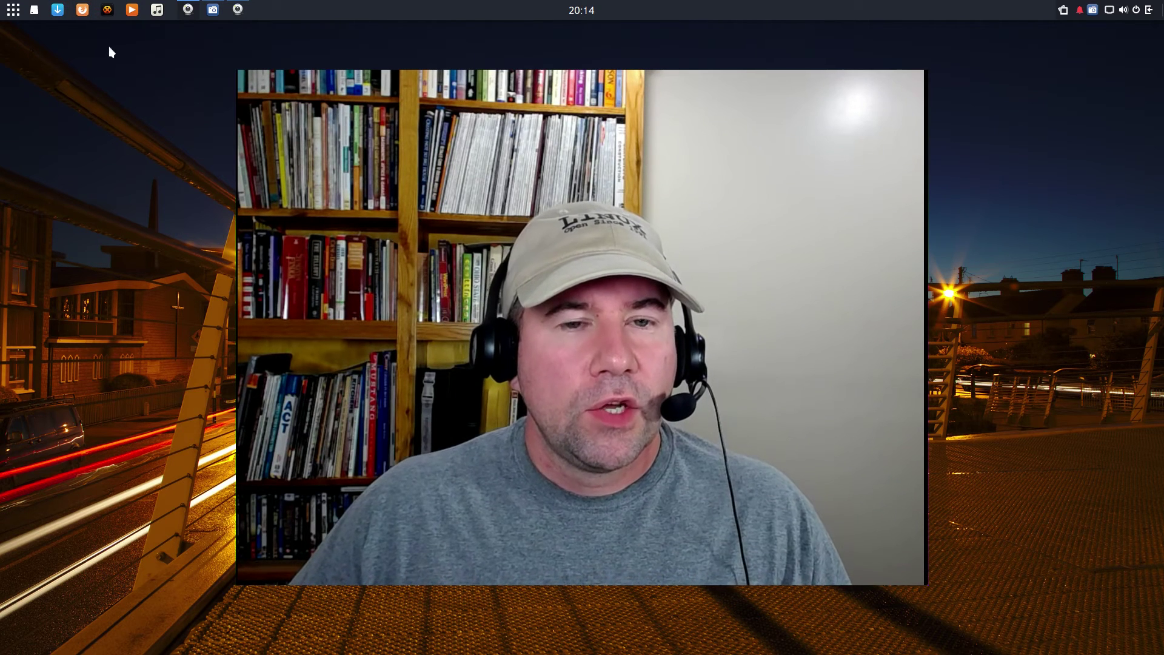
right_click(106, 11)
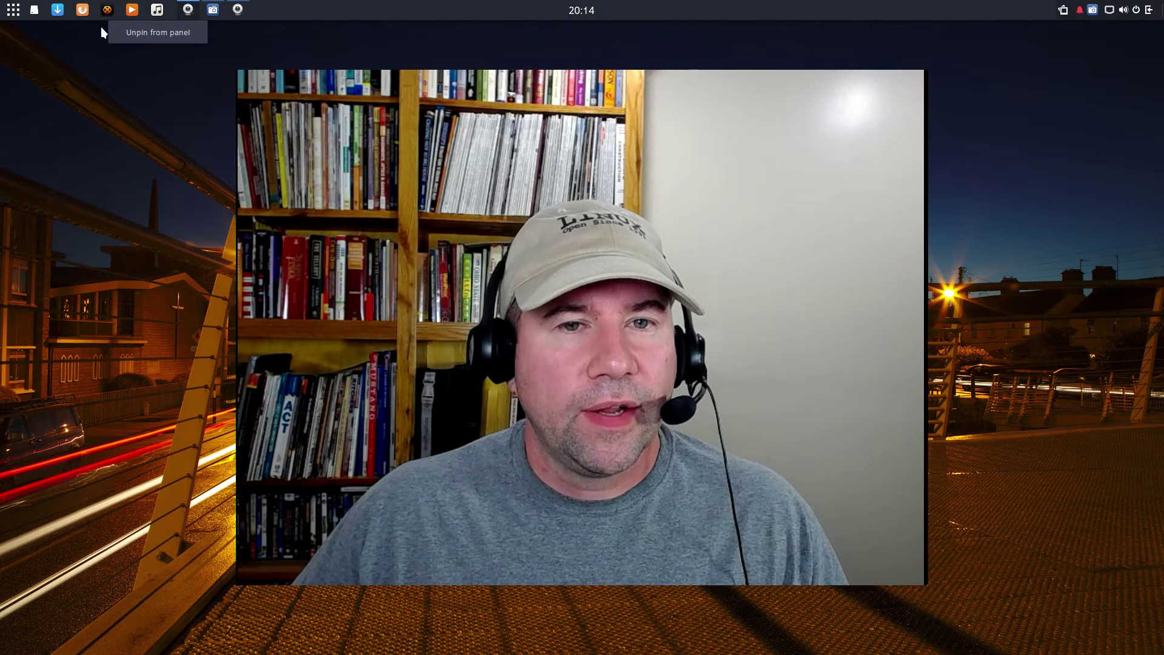
click(100, 36)
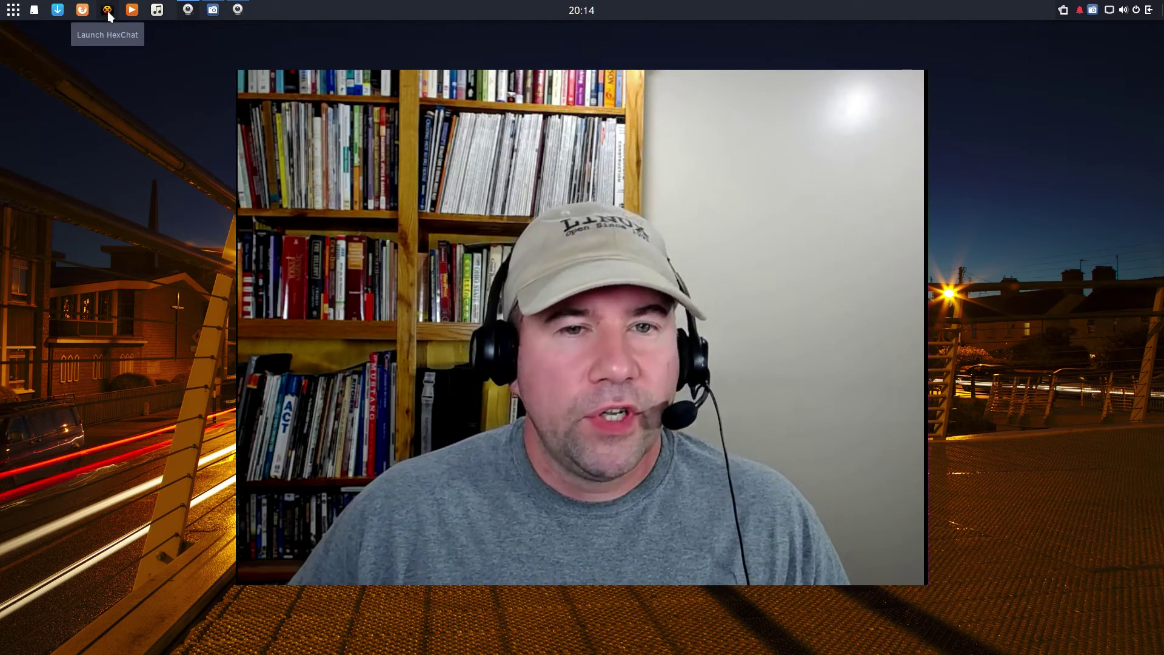
right_click(109, 15)
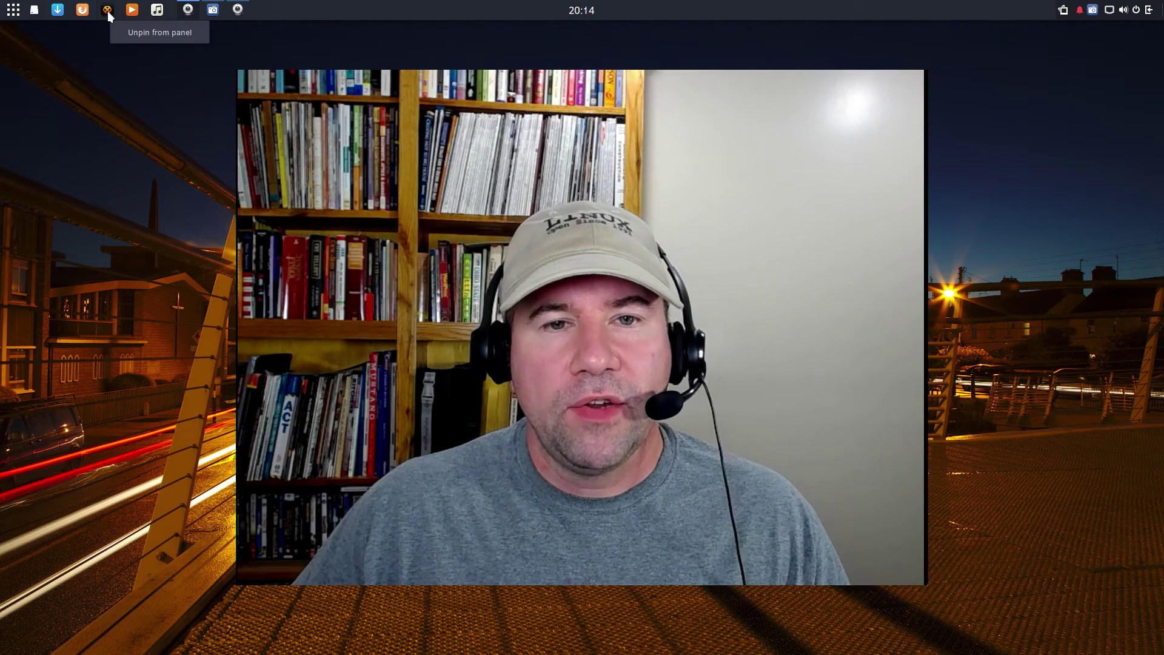
click(130, 26)
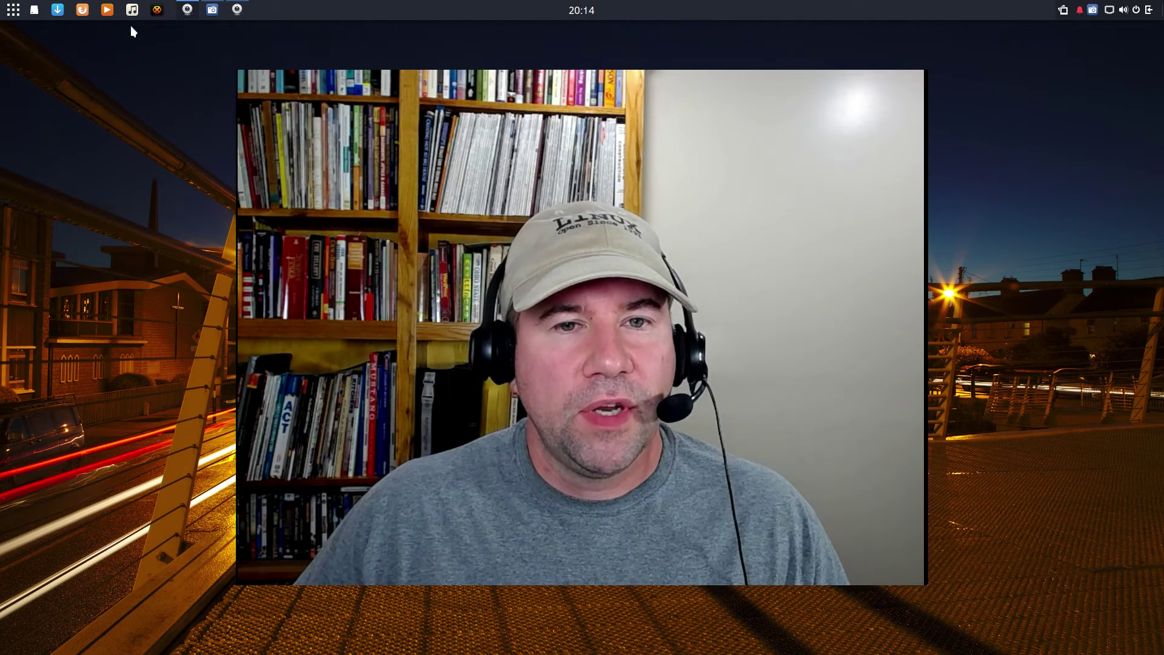